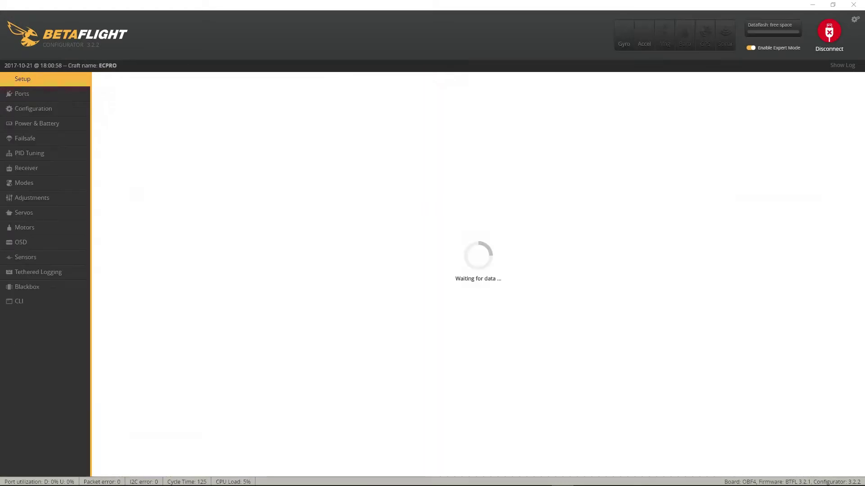
# Run the version command in the CLI and read the firmware version in its output.
pyautogui.click(70, 302)
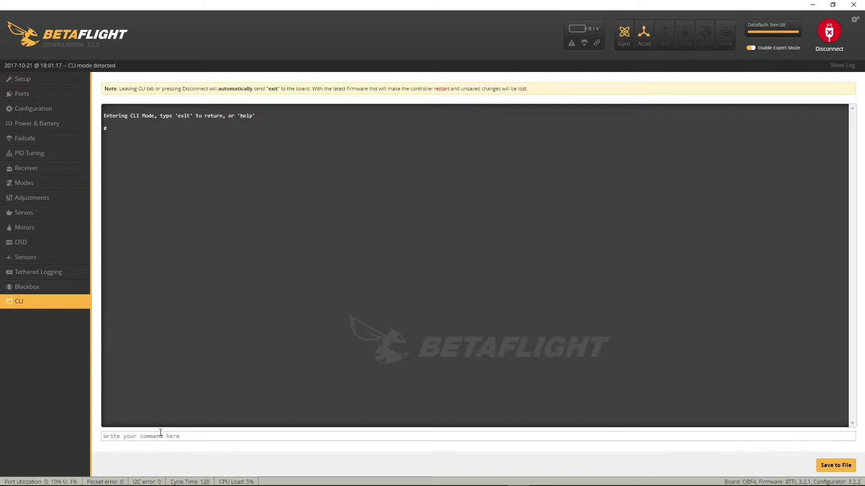
pyautogui.write('version')
pyautogui.press('Return')
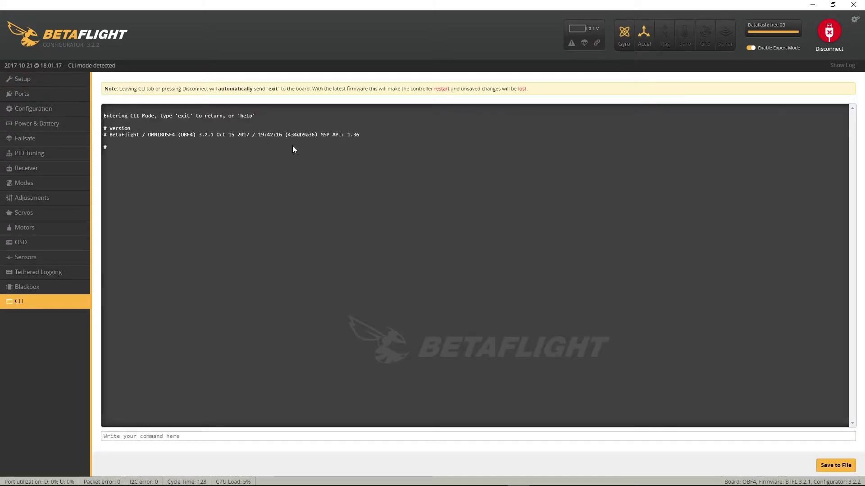
pyautogui.moveTo(201, 136); pyautogui.dragTo(227, 143)
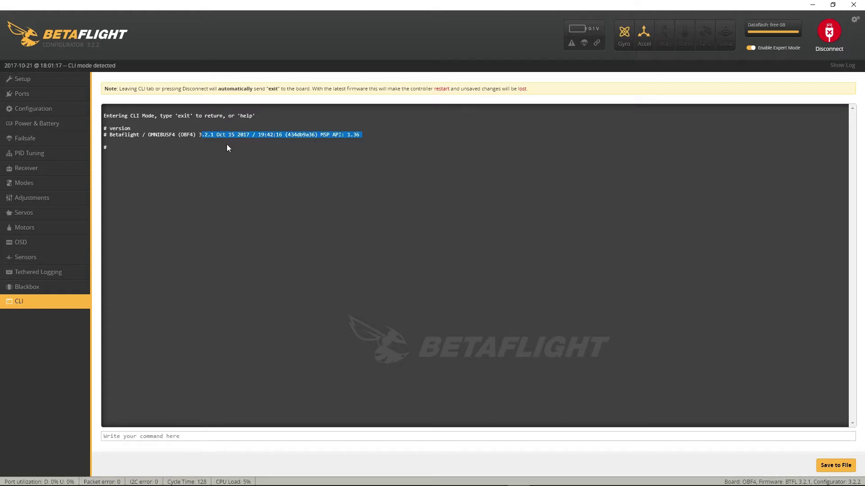
pyautogui.click(203, 136)
pyautogui.moveTo(201, 136); pyautogui.dragTo(209, 136)
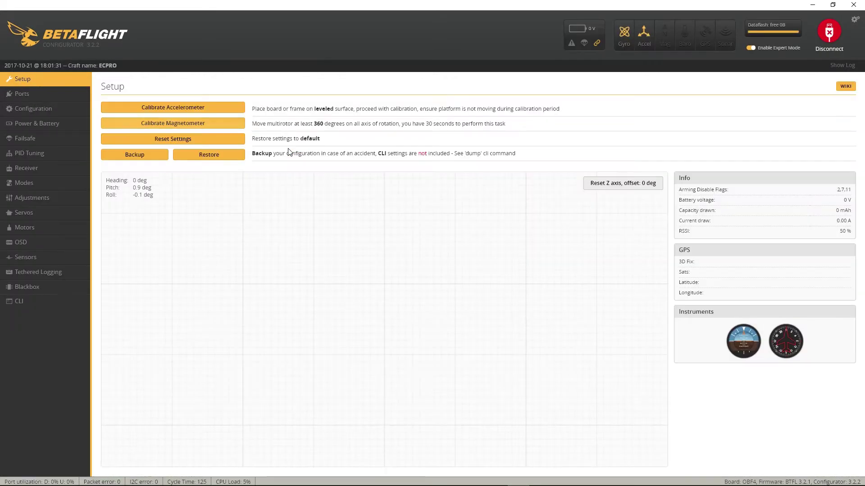
# Review the serial port assignments and the mixer, motor, system, receiver, feature and beeper configuration.
pyautogui.click(53, 94)
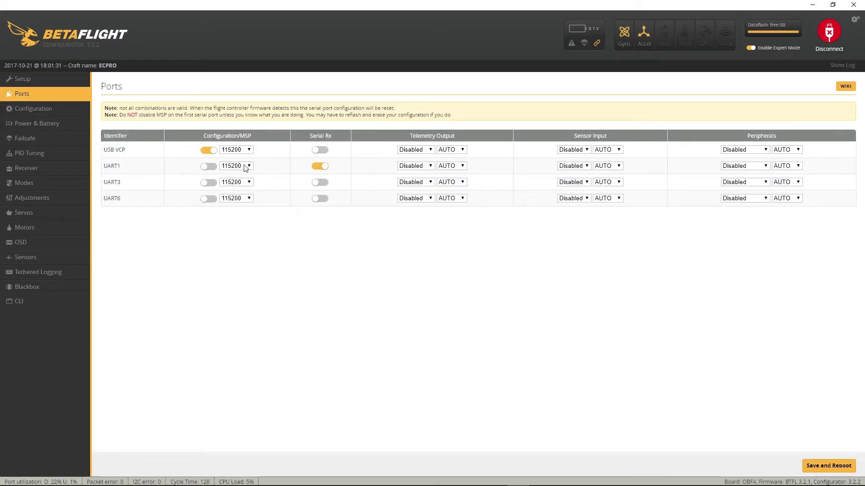
pyautogui.click(20, 109)
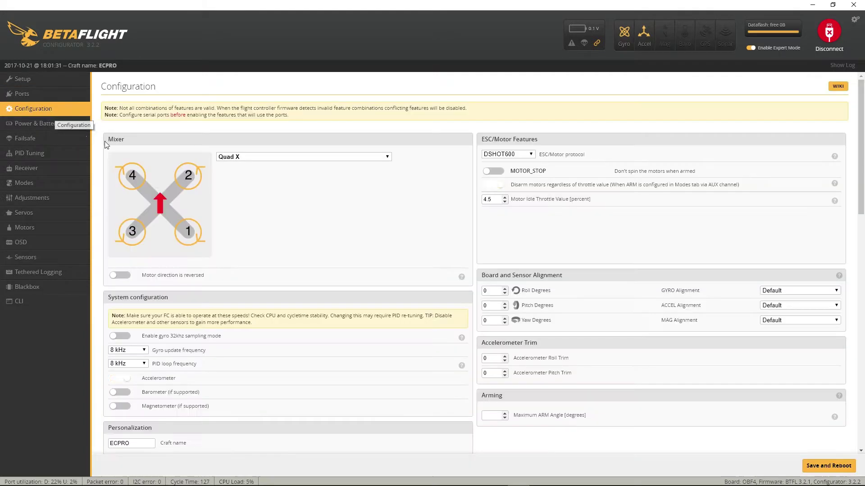
pyautogui.scroll(-2, 297, 203)
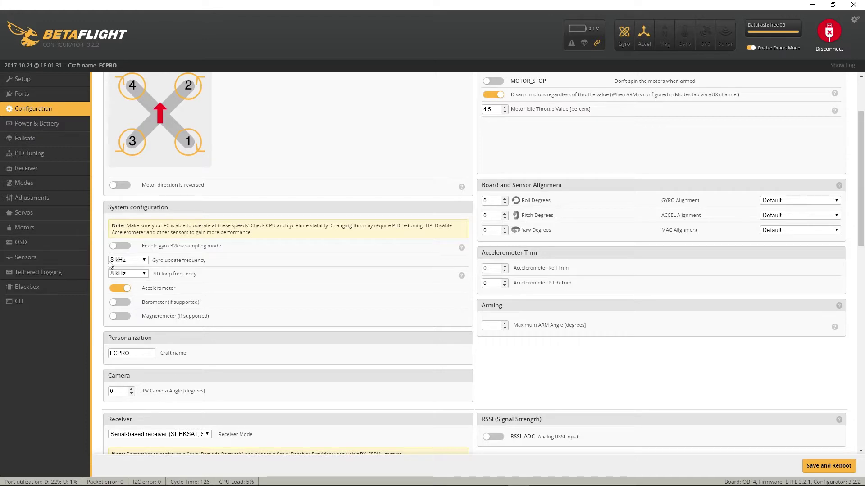
pyautogui.scroll(-3, 231, 286)
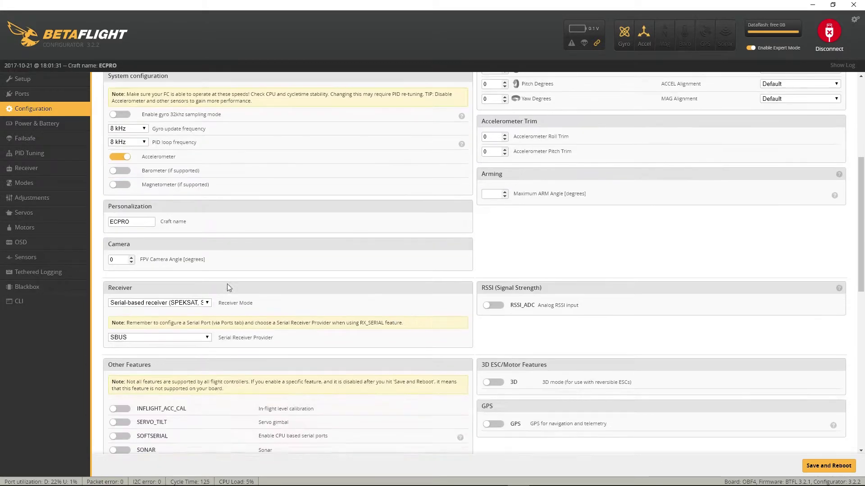
pyautogui.scroll(-3, 199, 278)
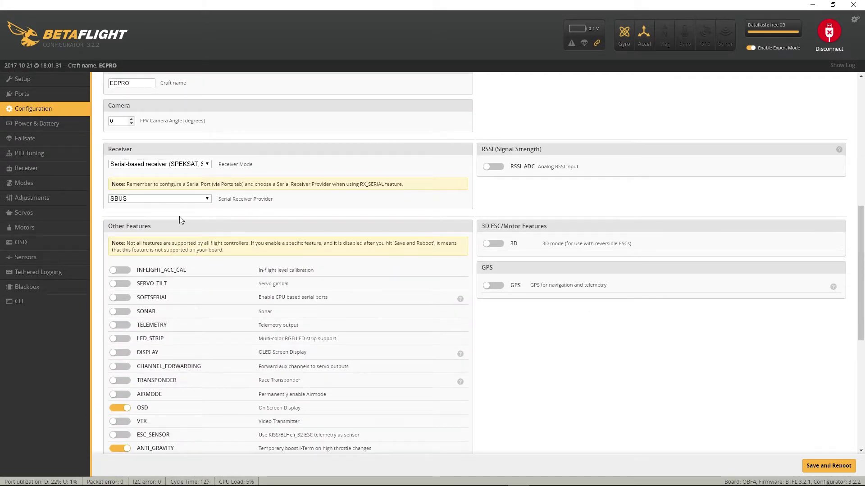
pyautogui.scroll(6, 370, 304)
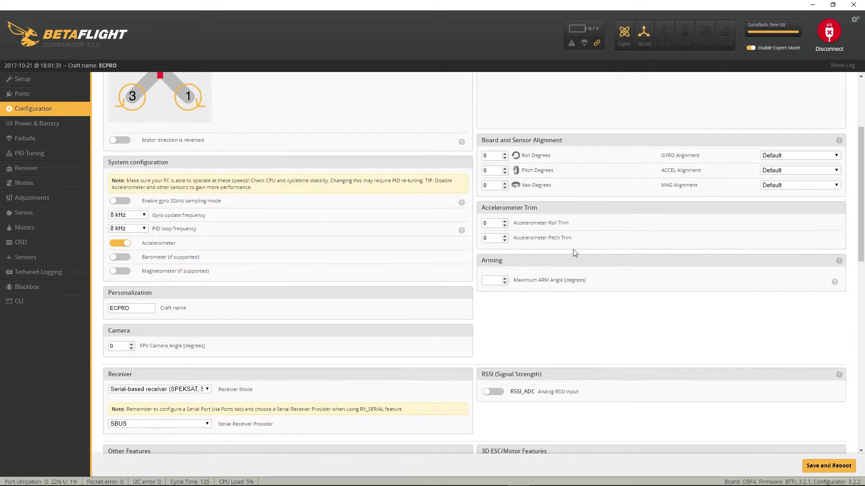
pyautogui.scroll(2, 573, 249)
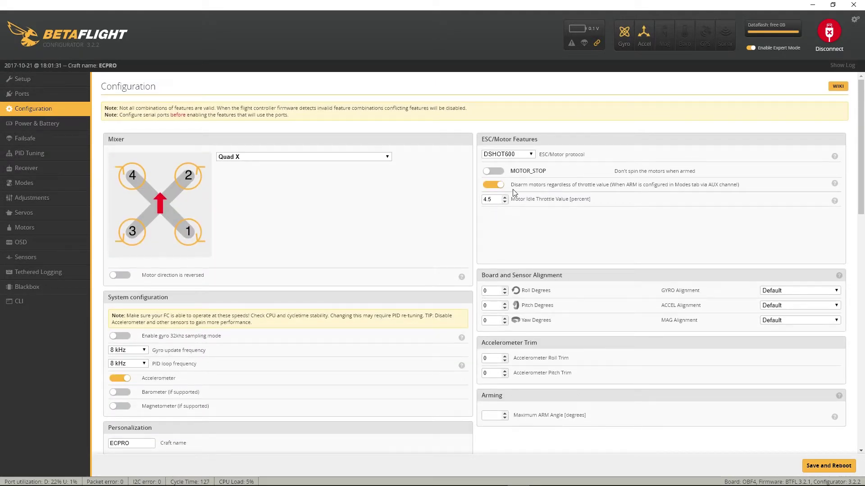
pyautogui.scroll(-6, 453, 267)
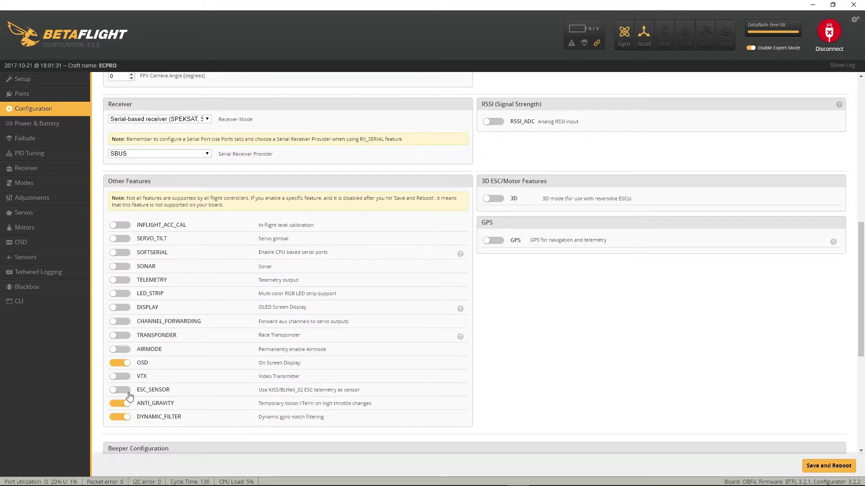
pyautogui.scroll(-3, 197, 392)
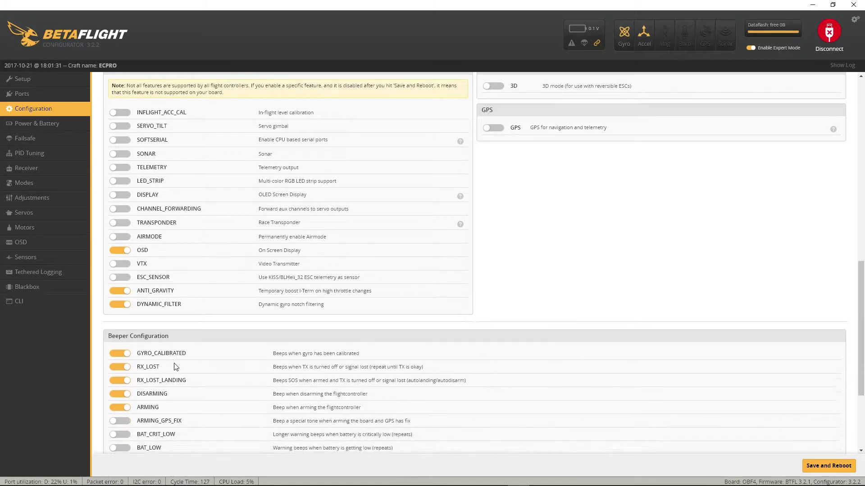
pyautogui.scroll(-4, 174, 367)
# Review the battery and voltage meter setup, the failsafe settings, and the PID and rate values.
pyautogui.click(37, 124)
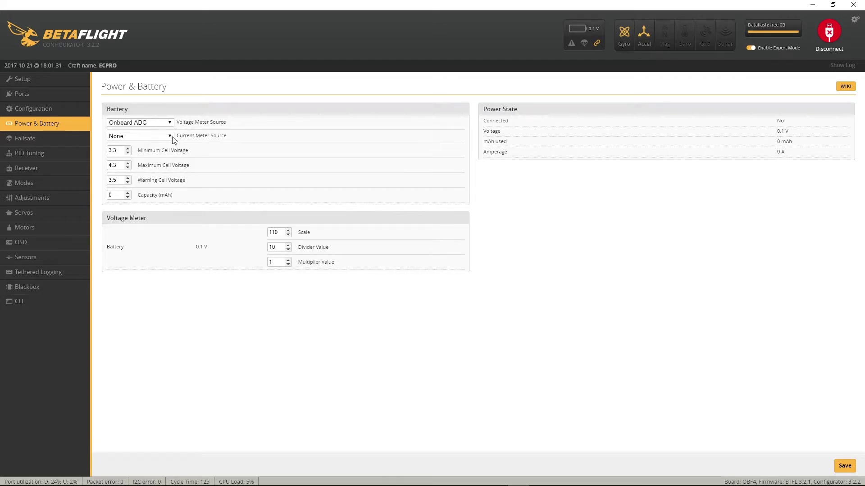
pyautogui.click(64, 142)
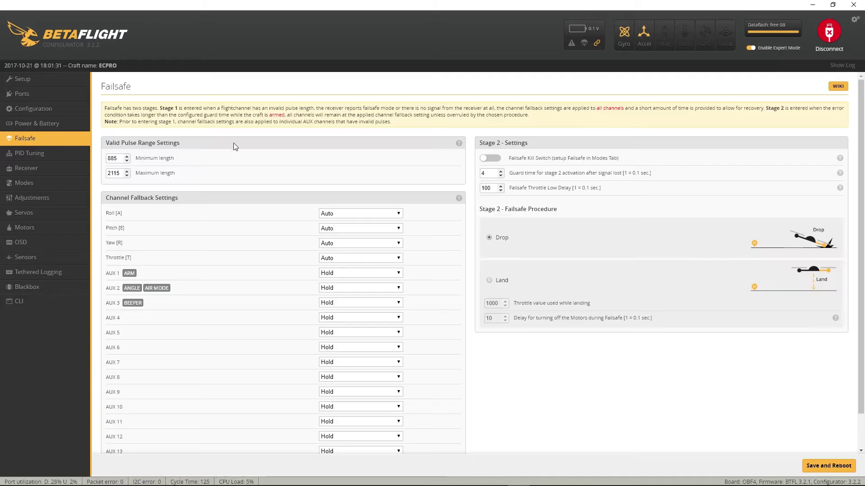
pyautogui.click(62, 155)
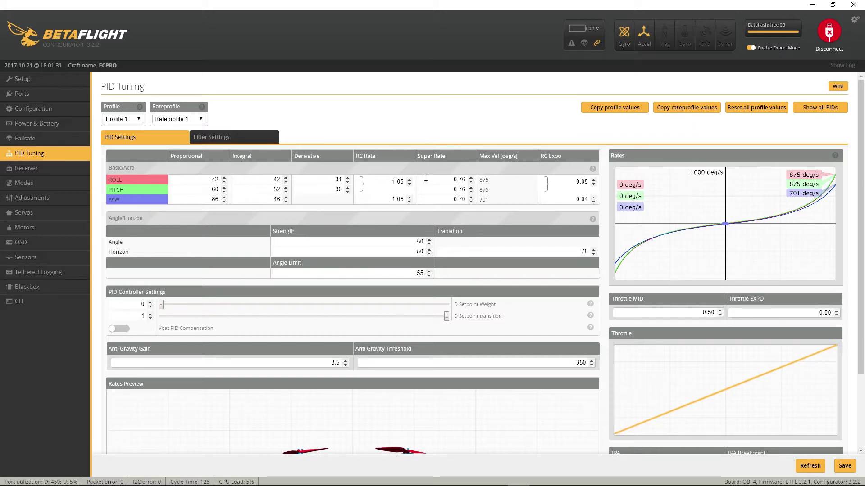
# Disable Gyro Notch Filter 1, Gyro Notch Filter 2 and the D Term Notch Filter, and save the filter settings.
pyautogui.click(232, 135)
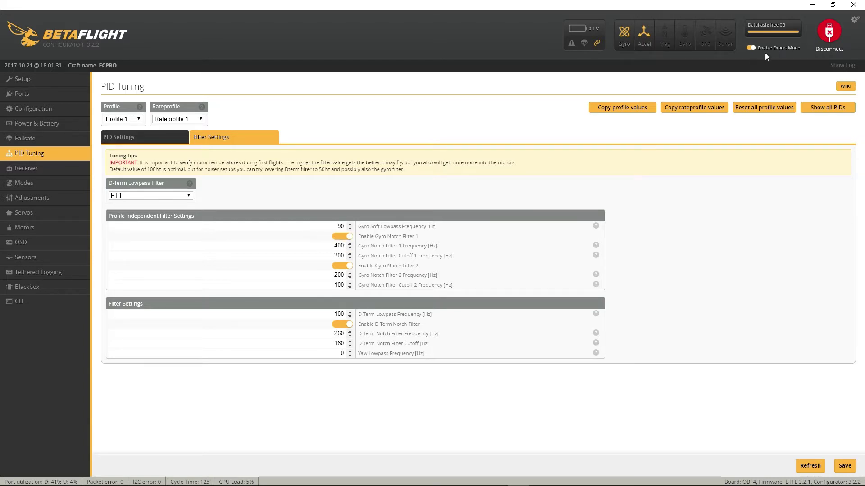
pyautogui.click(342, 236)
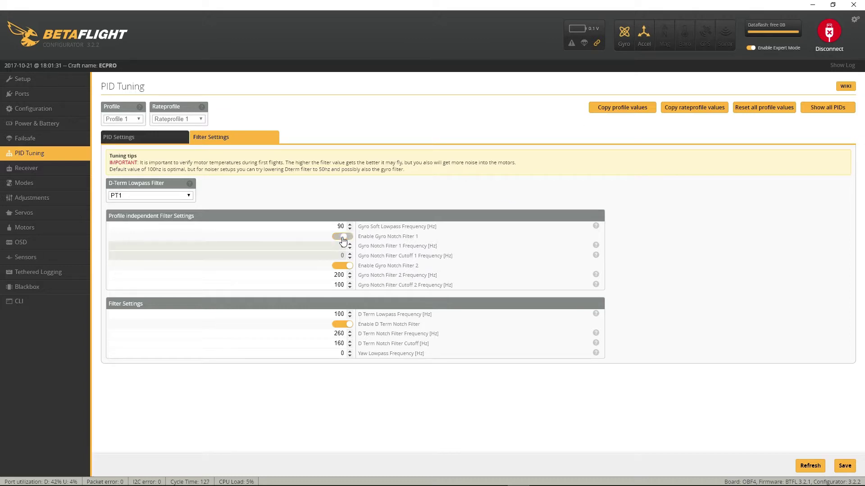
pyautogui.click(342, 265)
pyautogui.click(346, 324)
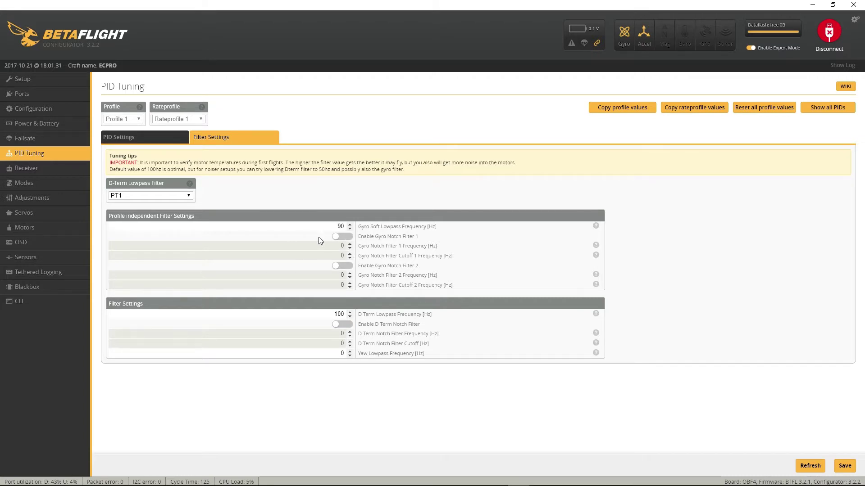
pyautogui.click(350, 238)
pyautogui.click(350, 238)
pyautogui.click(843, 465)
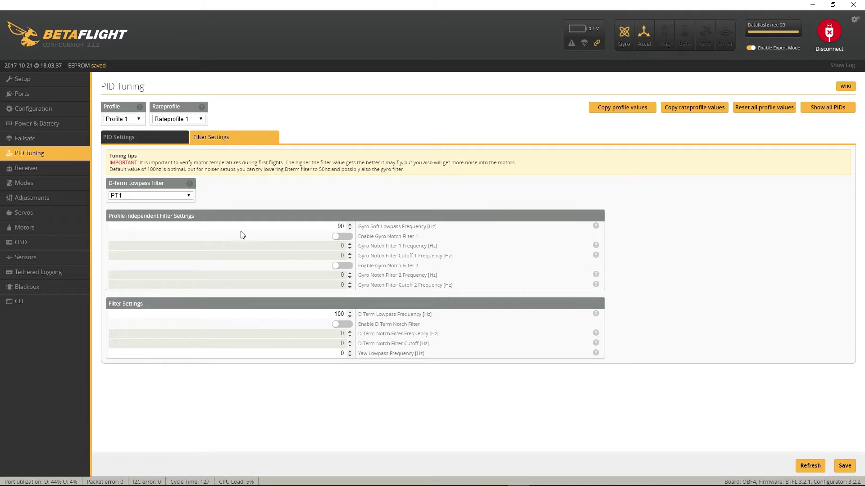
# Reload the PID Tuning page and check the saved notch filter settings.
pyautogui.click(49, 138)
pyautogui.click(51, 153)
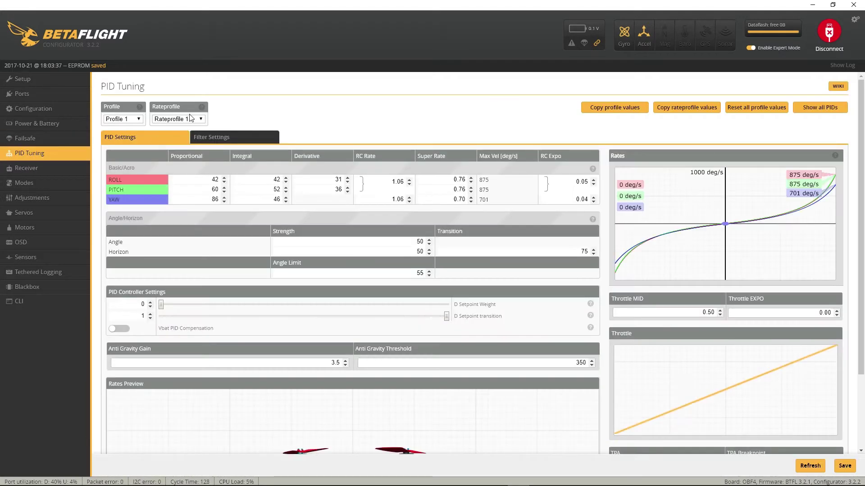
pyautogui.click(211, 138)
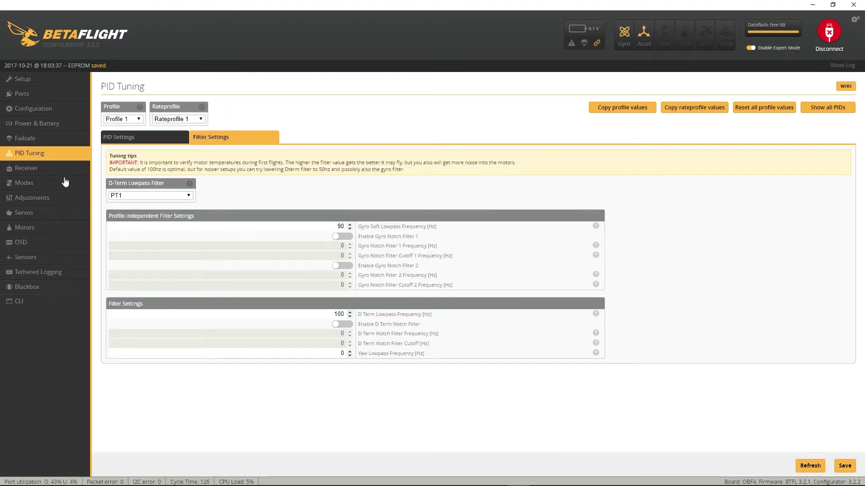
# Review the receiver channel readings and the switch ranges assigned to the ARM, ANGLE, BEEPER and AIR MODE modes.
pyautogui.click(46, 171)
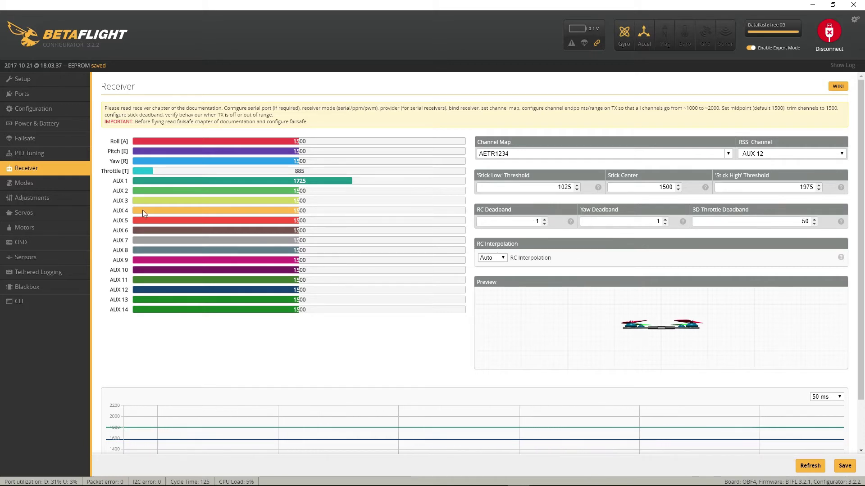
pyautogui.click(36, 181)
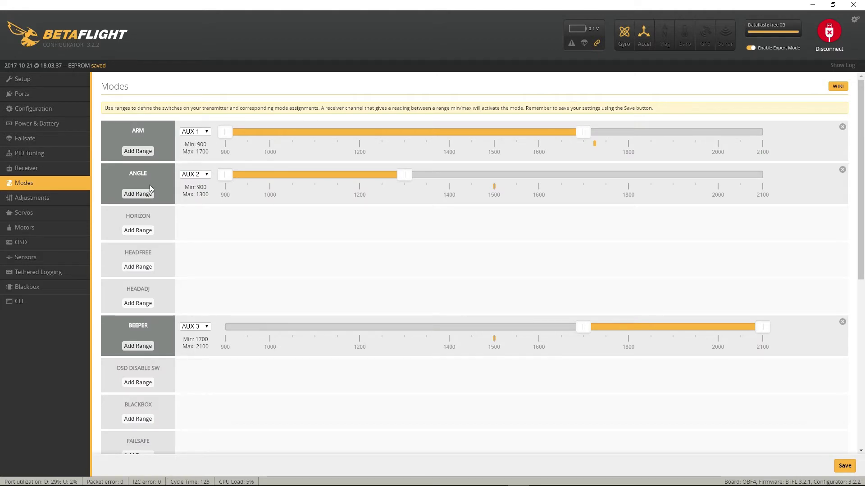
pyautogui.scroll(-3, 218, 146)
pyautogui.scroll(3, 218, 147)
pyautogui.scroll(-3, 374, 239)
pyautogui.scroll(-3, 347, 289)
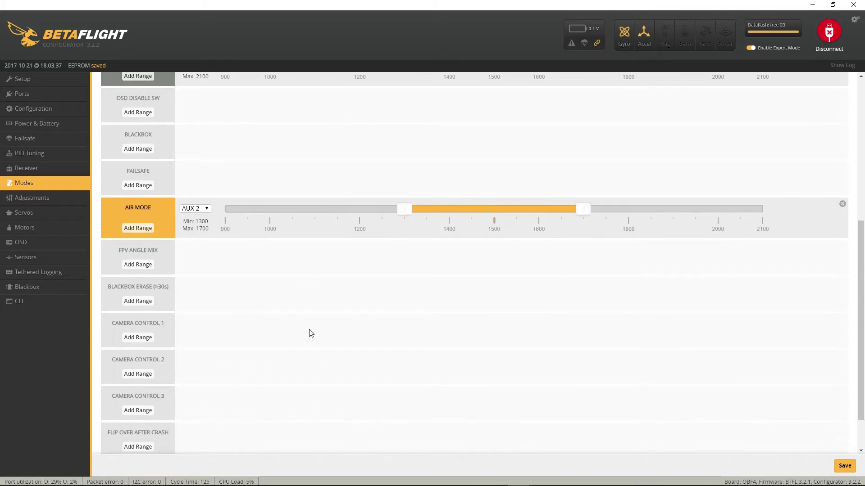
# Look through the adjustments, servo and motor pages, and review the enabled OSD elements, timers and alarms.
pyautogui.click(42, 199)
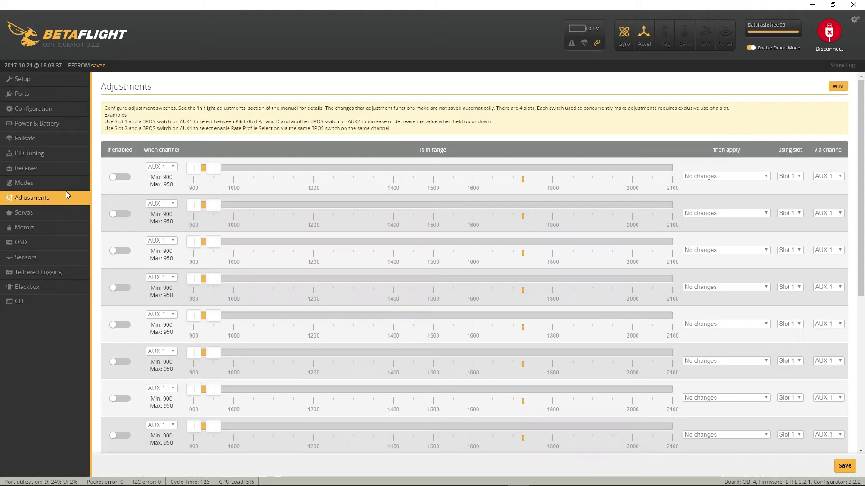
pyautogui.click(44, 216)
pyautogui.click(40, 229)
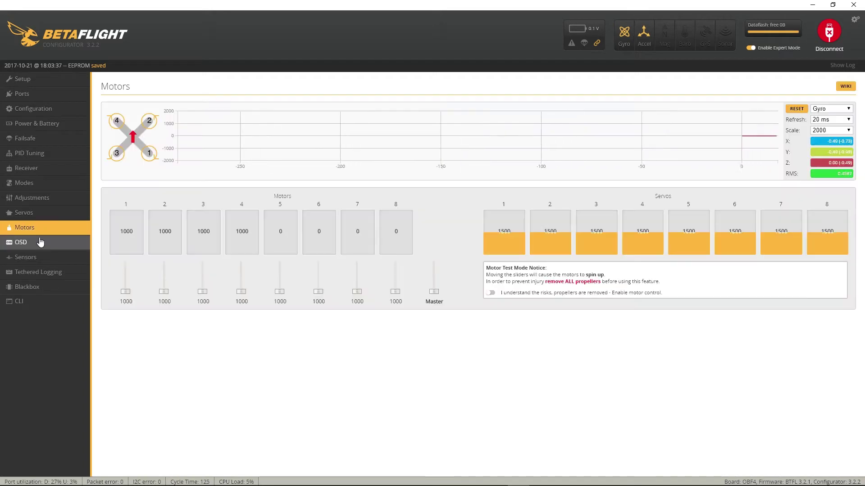
pyautogui.click(40, 242)
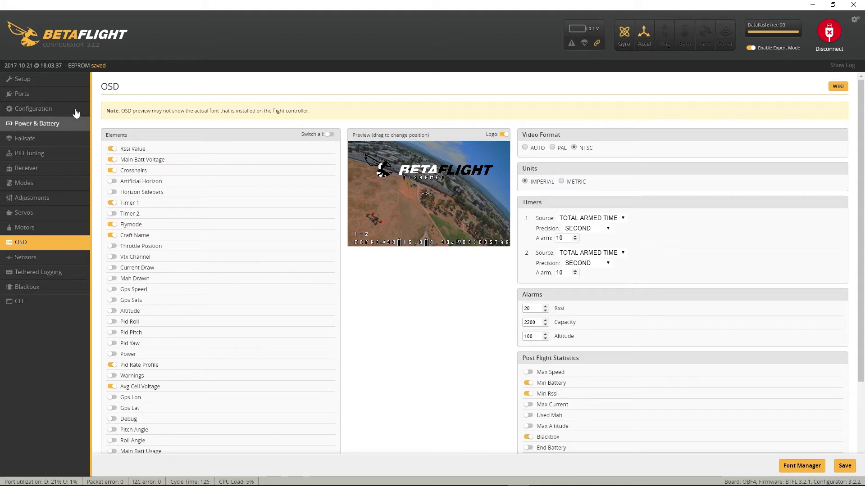
# Examine the PID controller, anti-gravity and TPA settings of Profile 1.
pyautogui.click(54, 157)
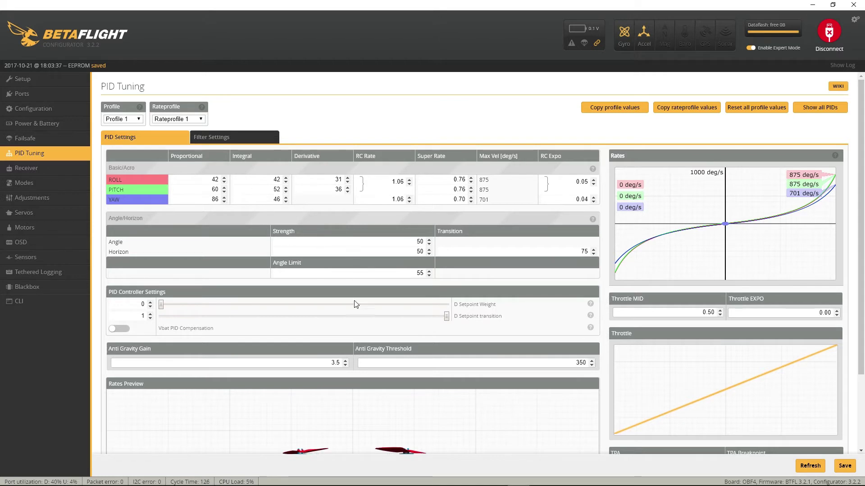
pyautogui.scroll(-1, 328, 358)
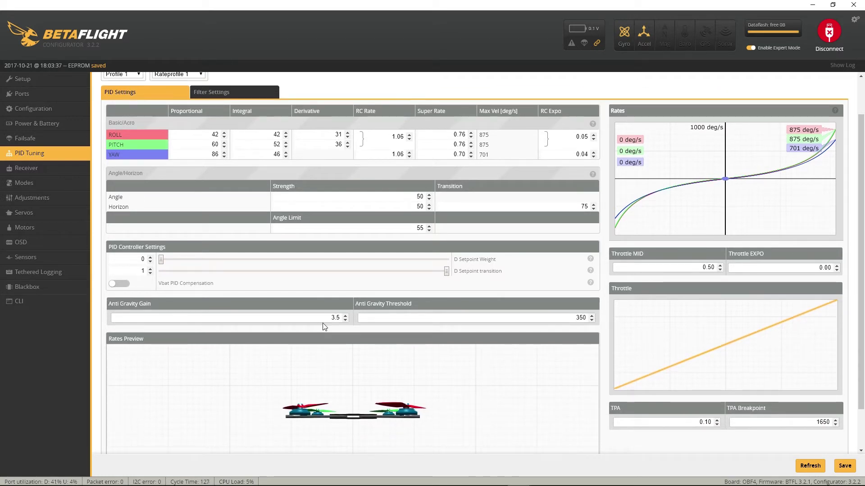